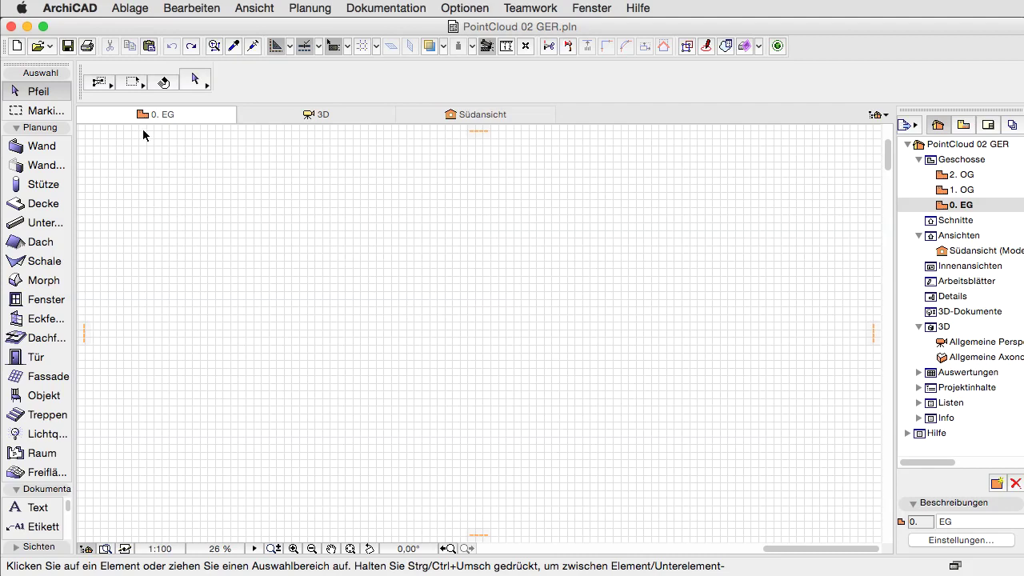
Start a point cloud import and select castle.xyz as the file
left_click(131, 10)
mouse_move(156, 137)
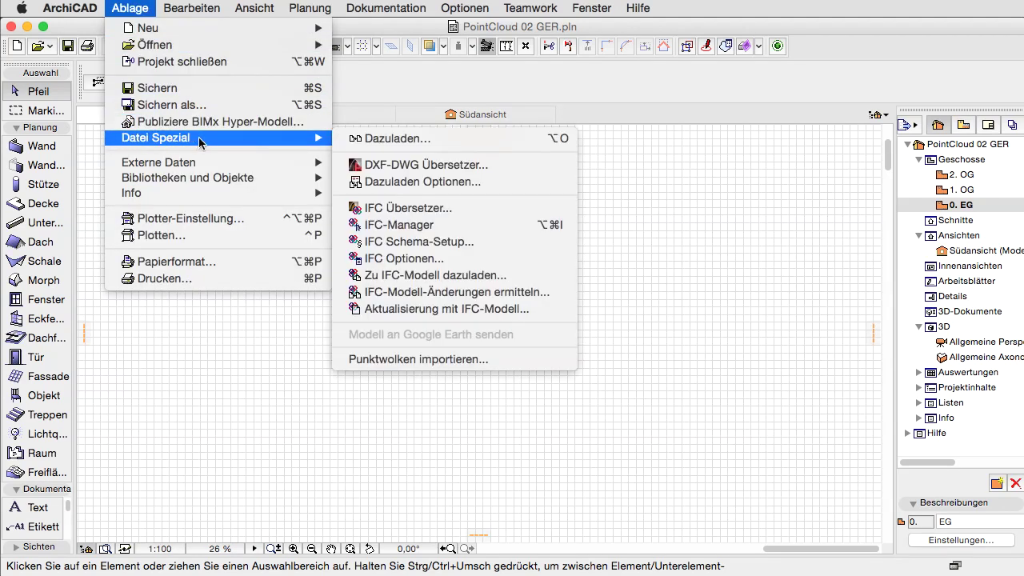
left_click(346, 360)
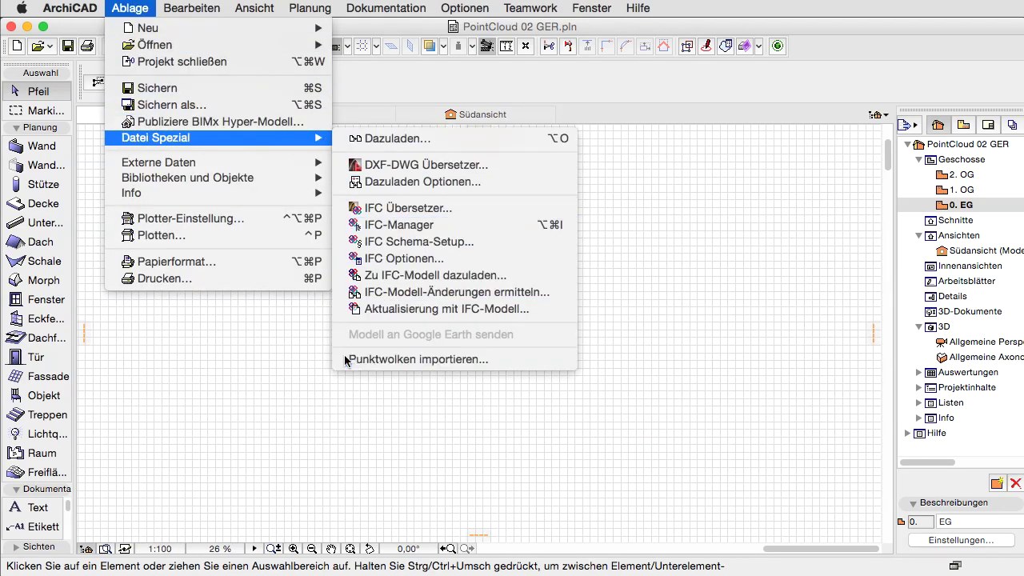
left_click(386, 40)
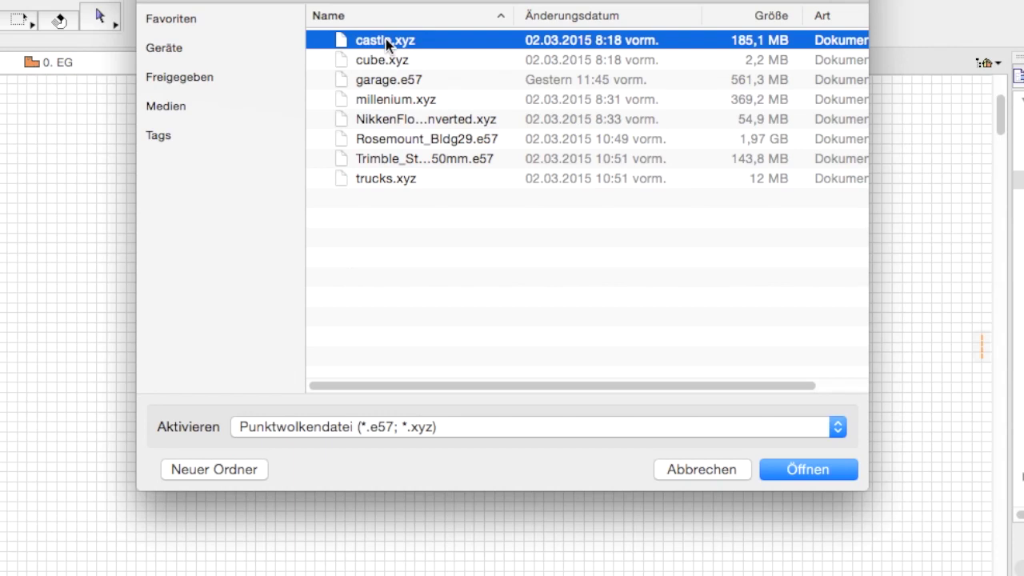
Open castle.xyz and map red, green and blue to columns 5, 6 and 7
left_click(790, 463)
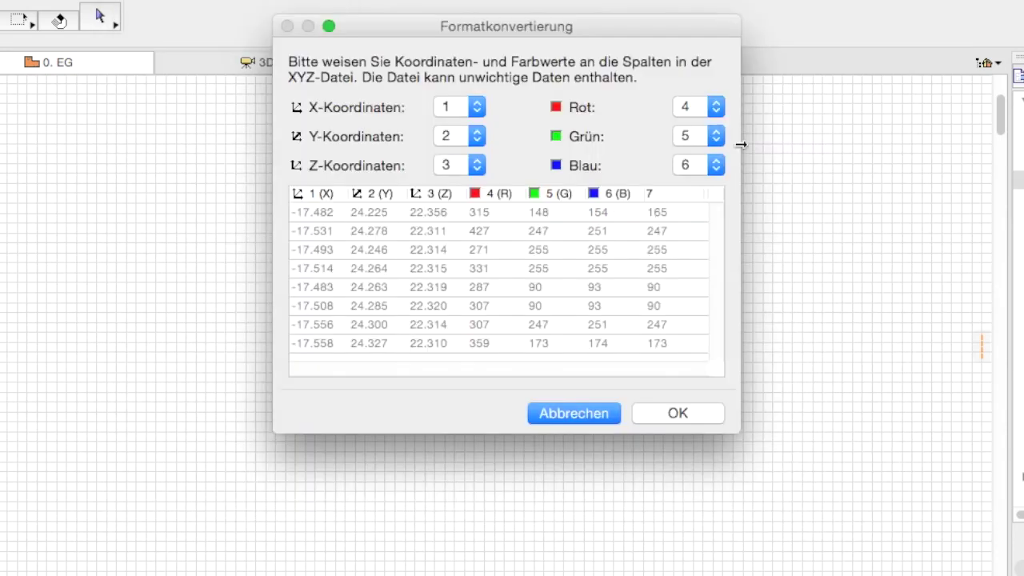
left_click(720, 106)
left_click(715, 126)
left_click(715, 135)
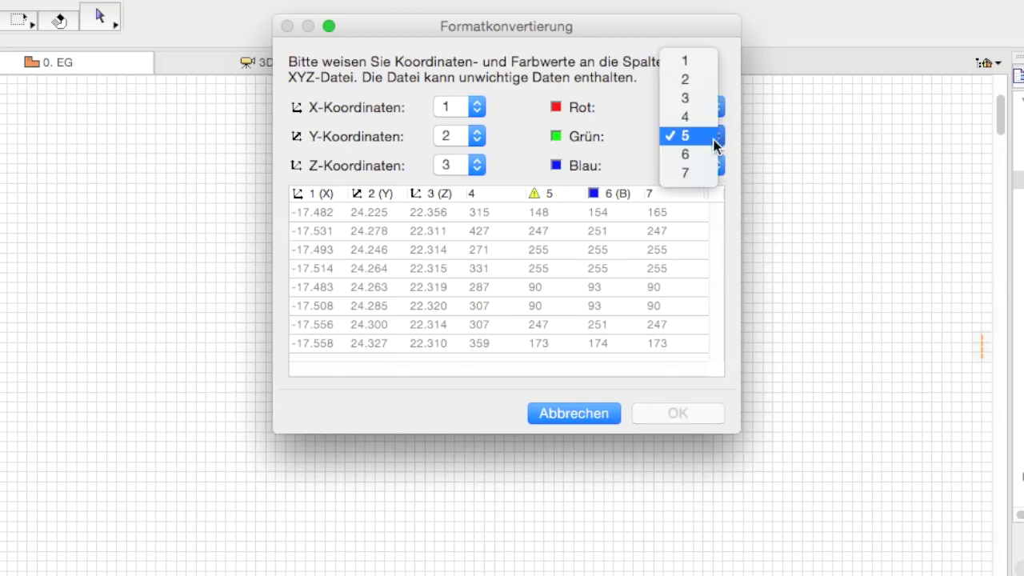
left_click(704, 154)
left_click(712, 163)
left_click(702, 178)
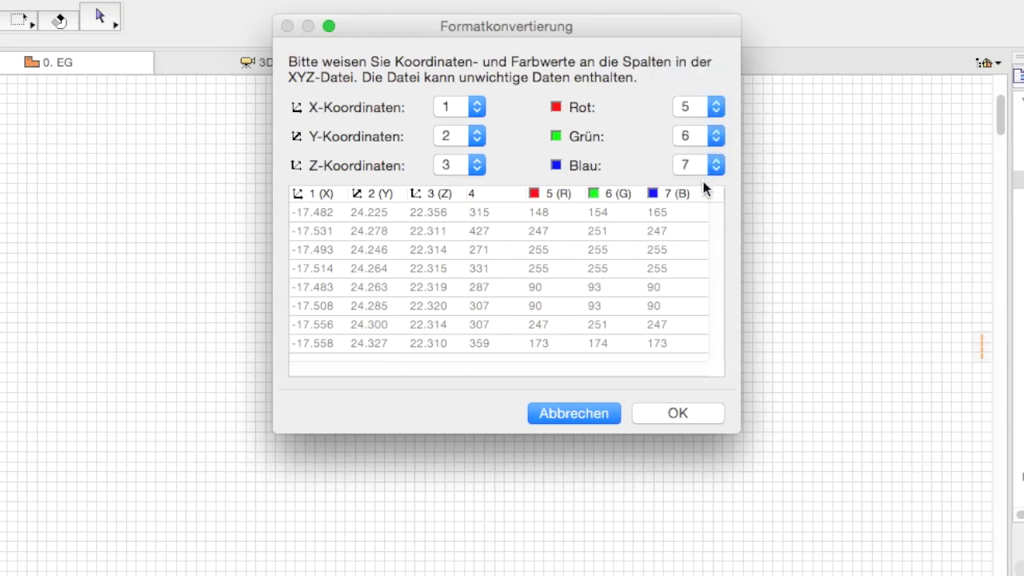
left_click(688, 412)
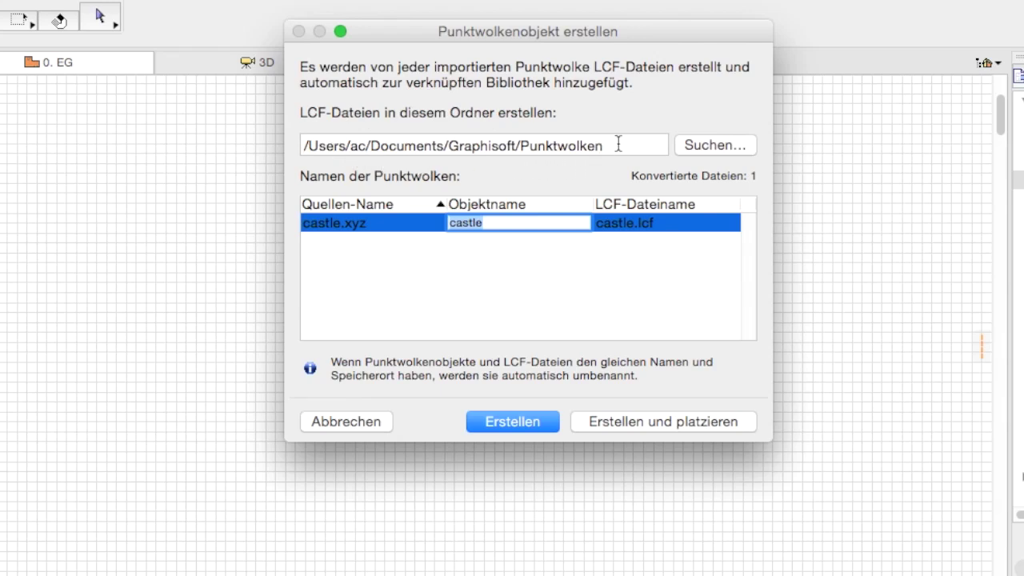
left_click_drag(619, 144, 289, 143)
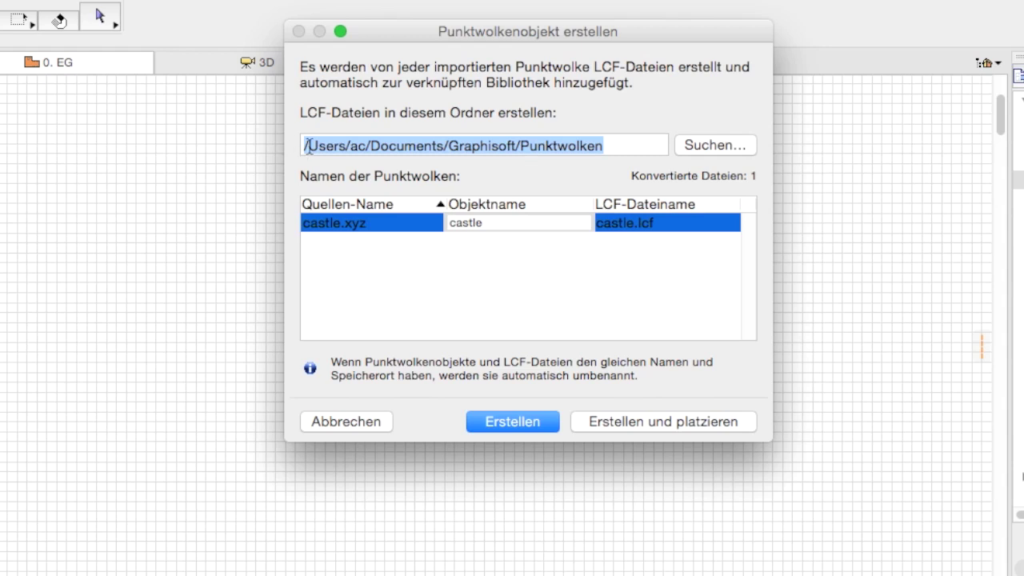
left_click(620, 146)
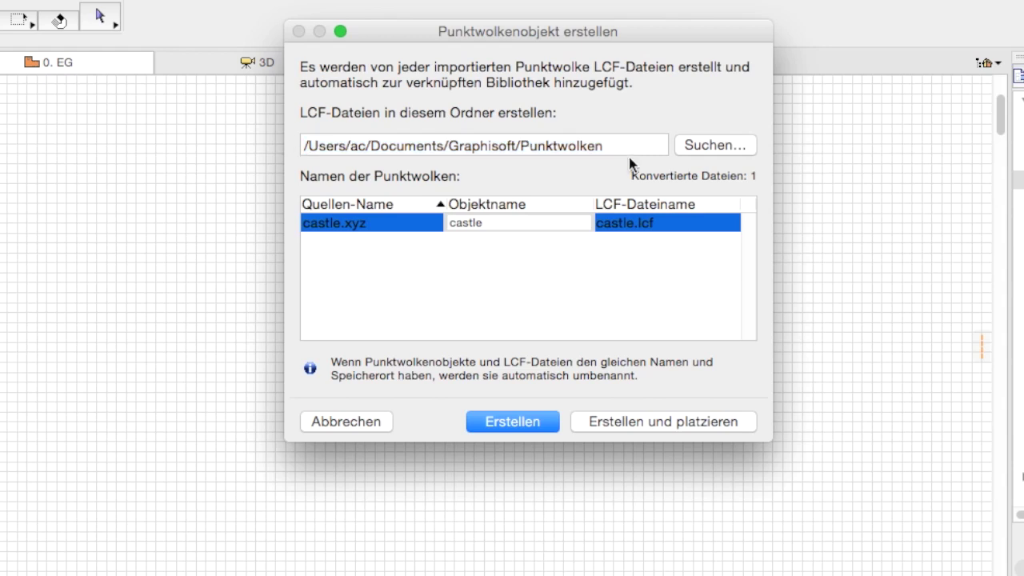
left_click(746, 146)
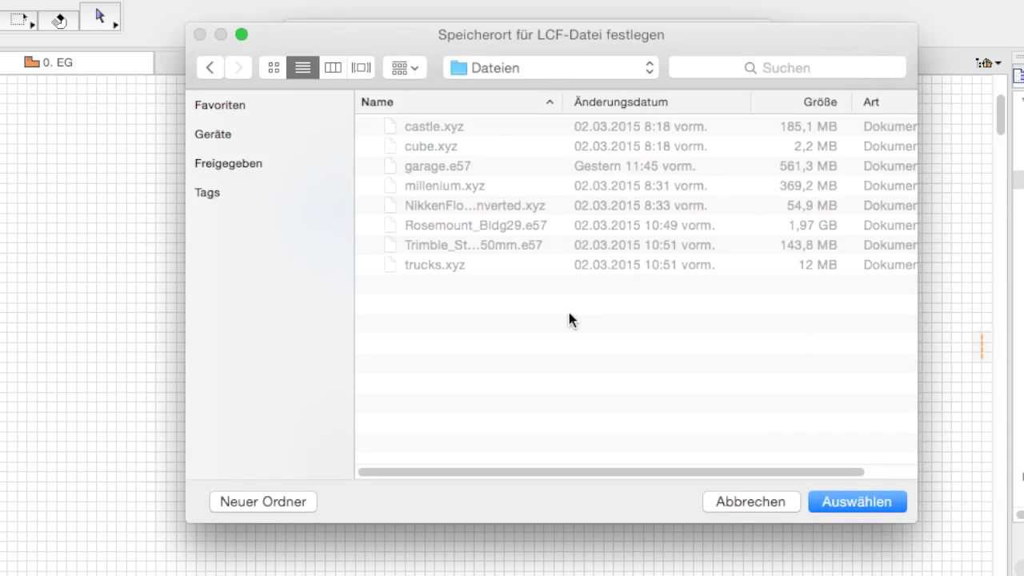
left_click(722, 502)
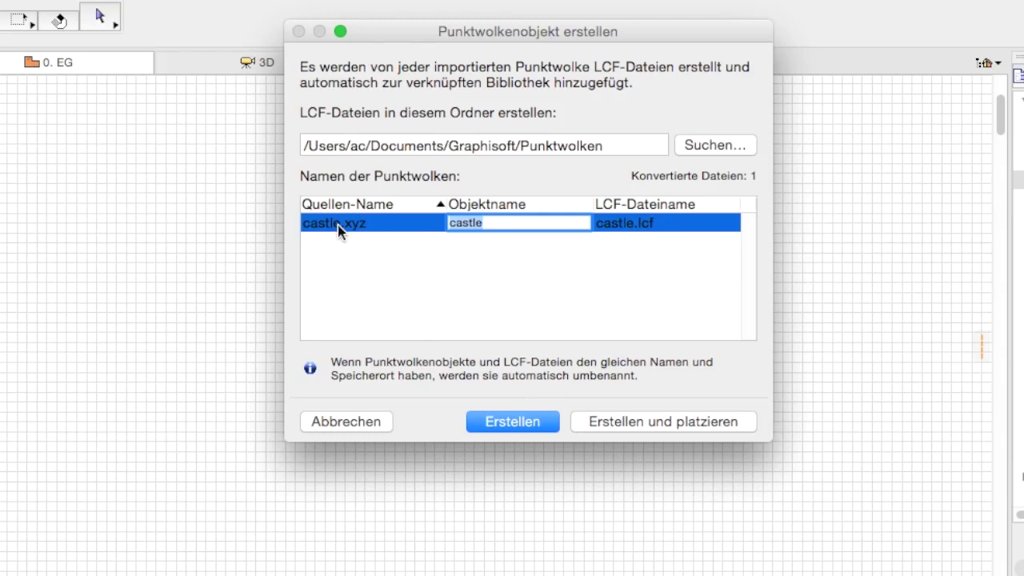
Change the object name from castle to 'mittelalterliche Burg'
left_click(496, 225)
double_click(484, 224)
left_click(506, 223)
type("mi")
type("tte")
type("lalterlic")
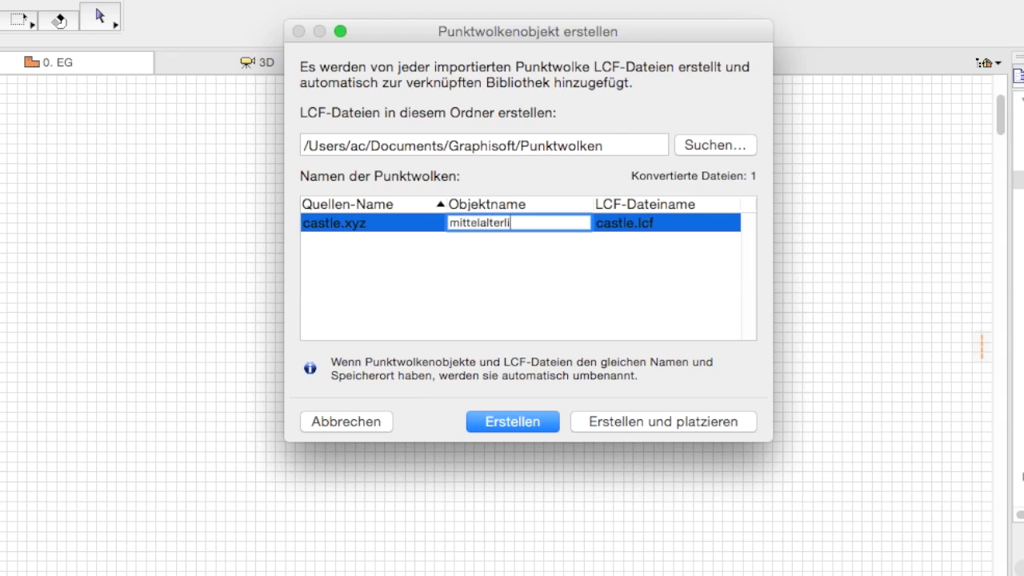
type("he B")
type("urg")
left_click(695, 307)
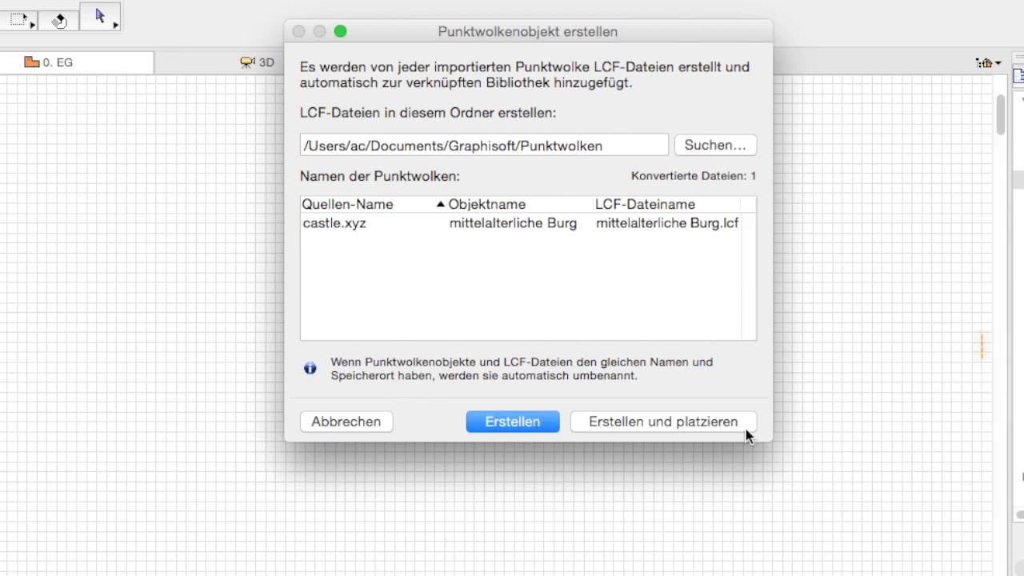
Create and place the point cloud object, then dismiss the completion message
left_click(551, 431)
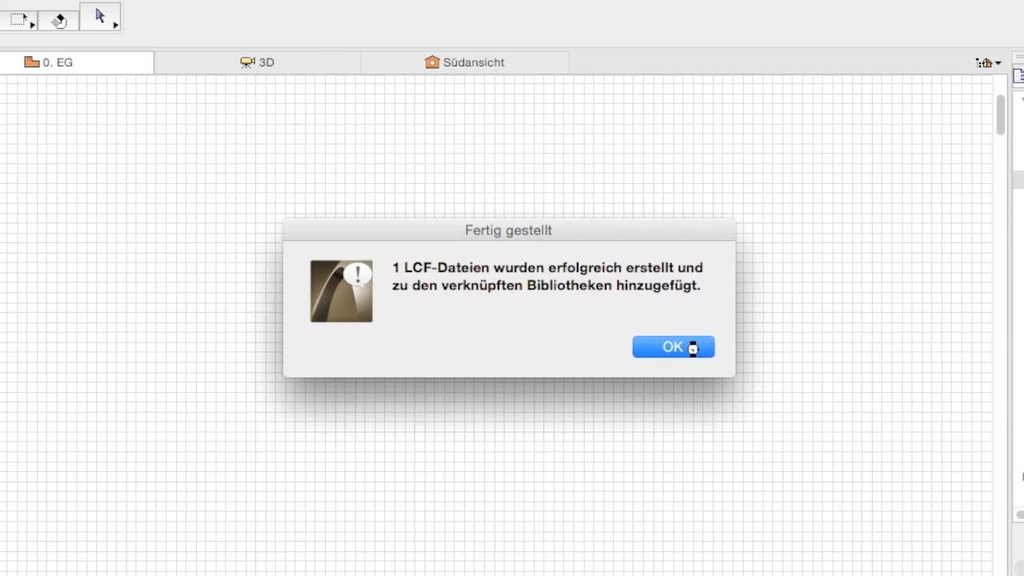
left_click(691, 347)
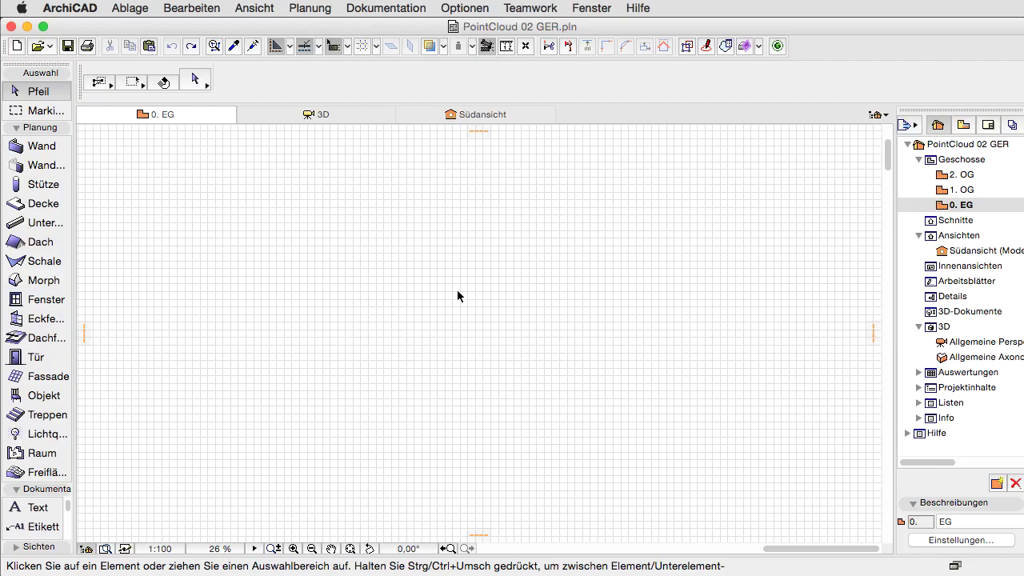
left_click(140, 12)
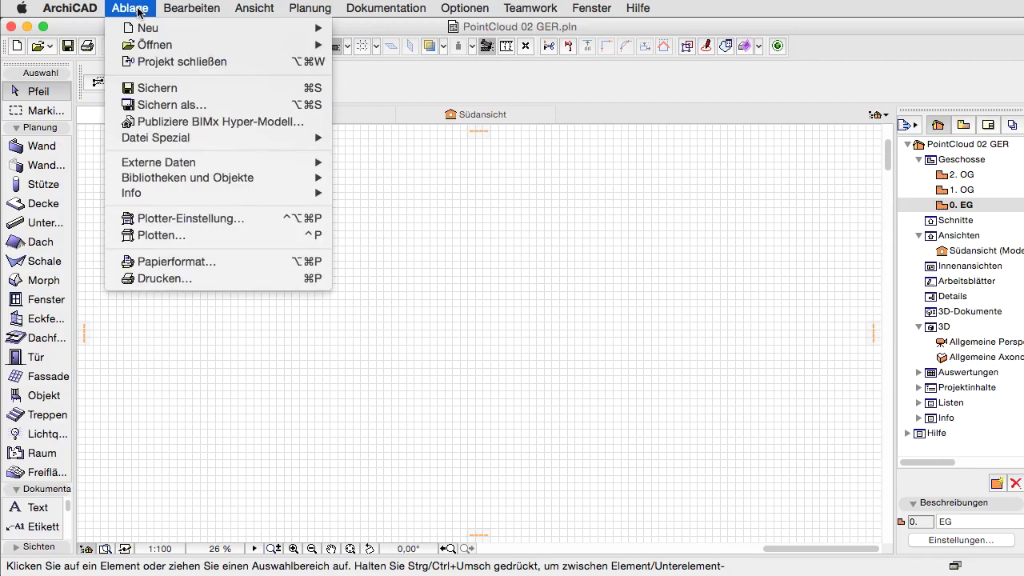
mouse_move(243, 231)
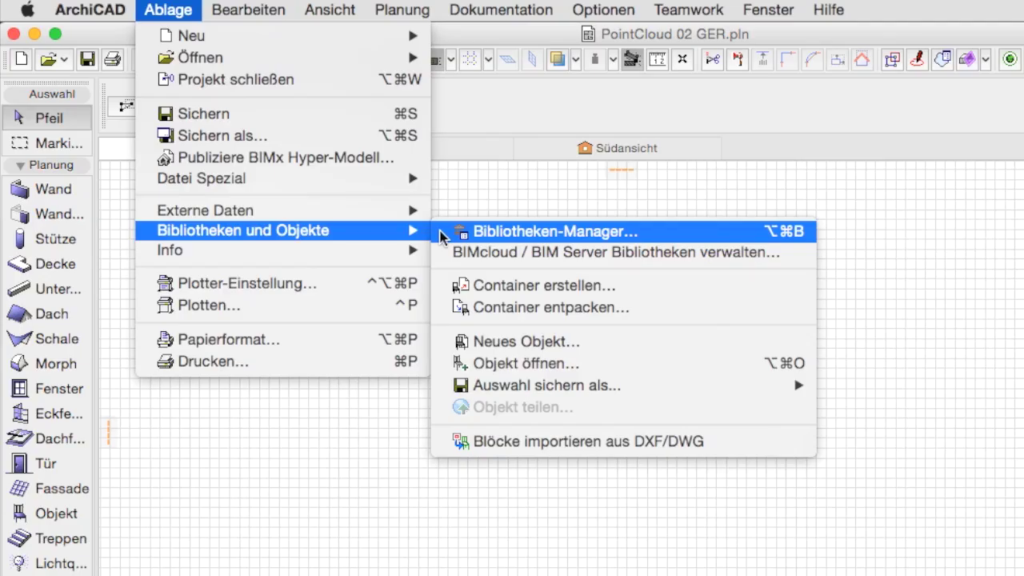
left_click(443, 234)
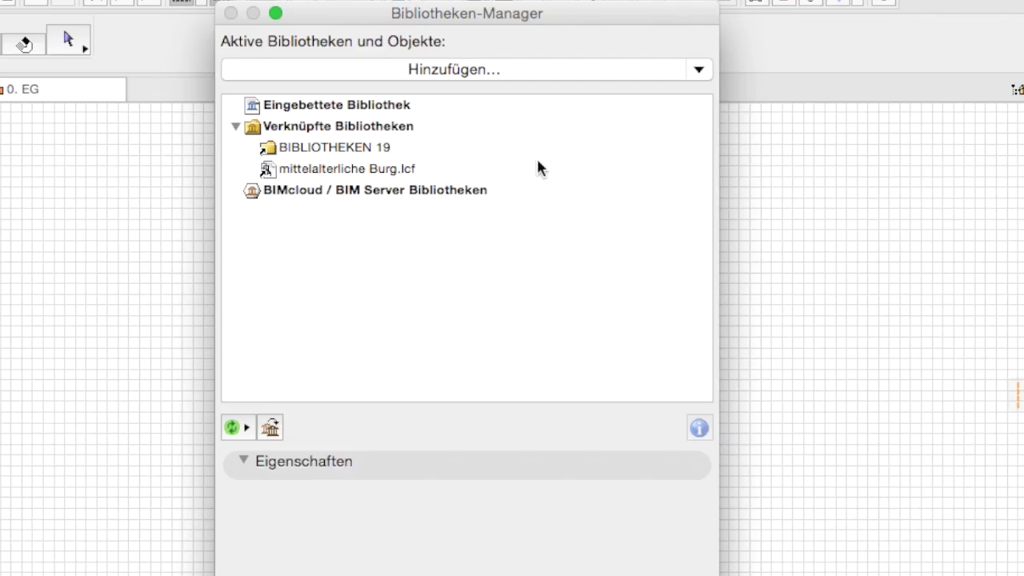
left_click(418, 132)
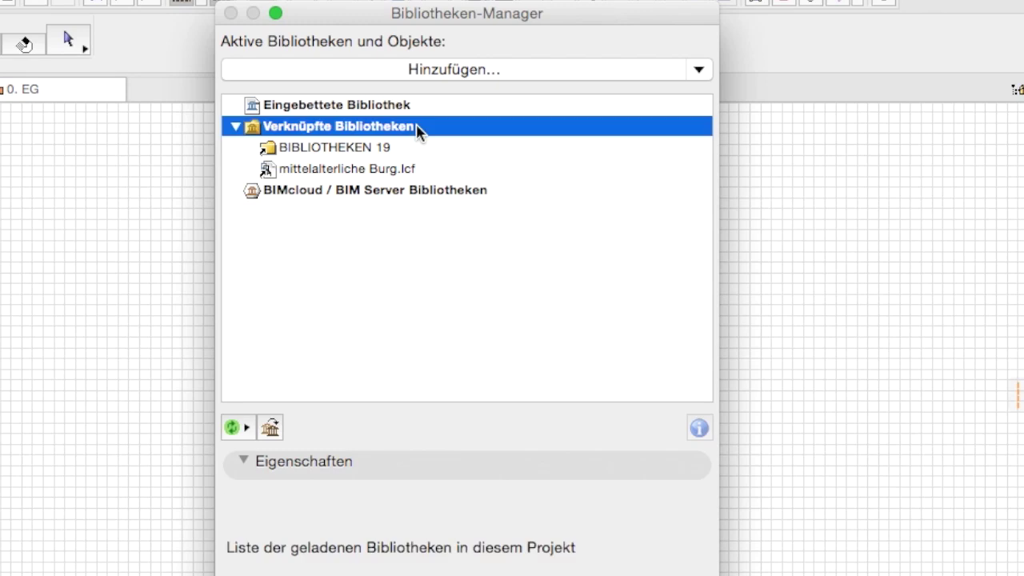
left_click(418, 169)
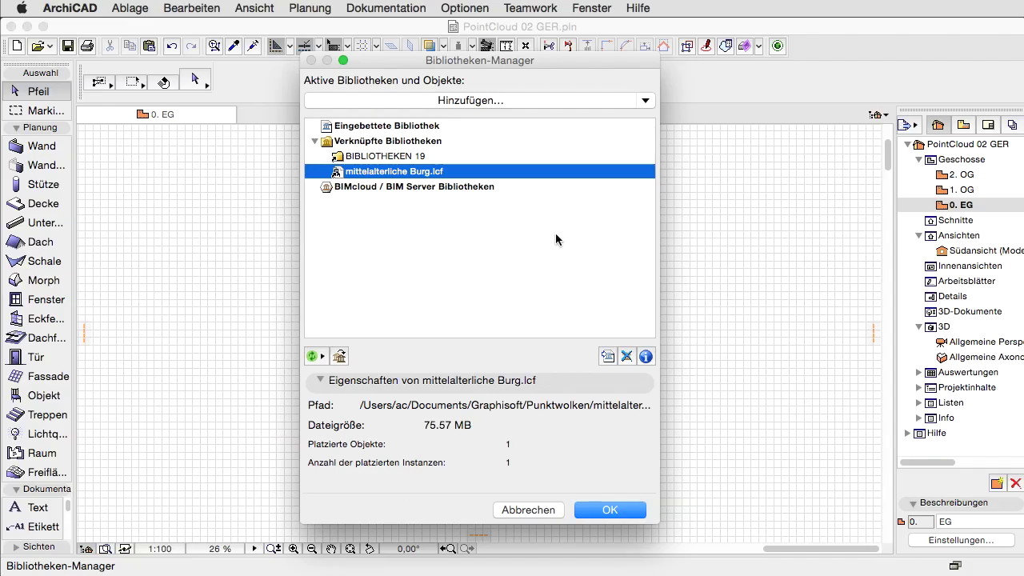
left_click(558, 511)
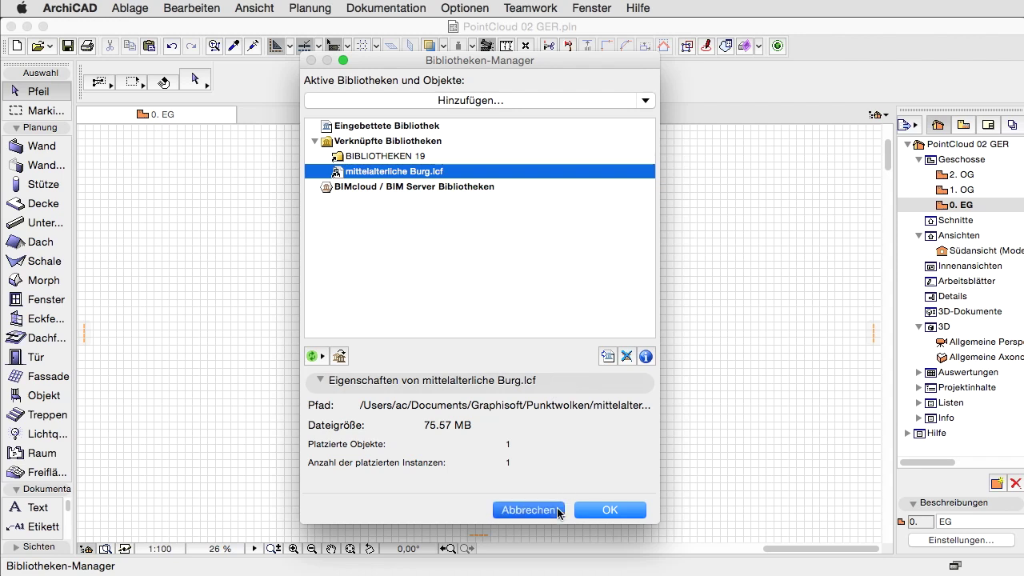
Close the Library Manager, fit the point cloud in the plan, and show the castle in 3D
left_click(559, 511)
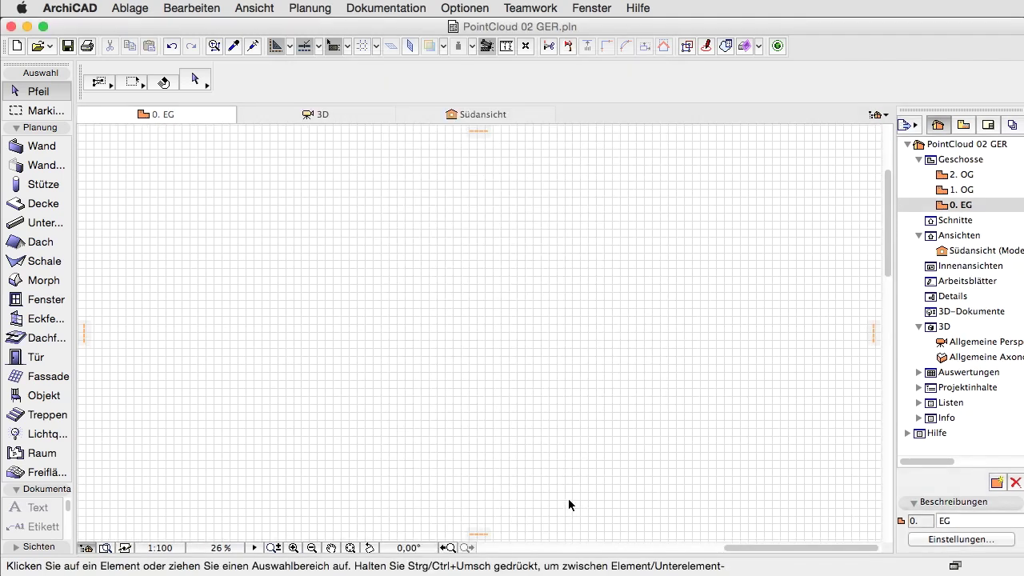
left_click(448, 548)
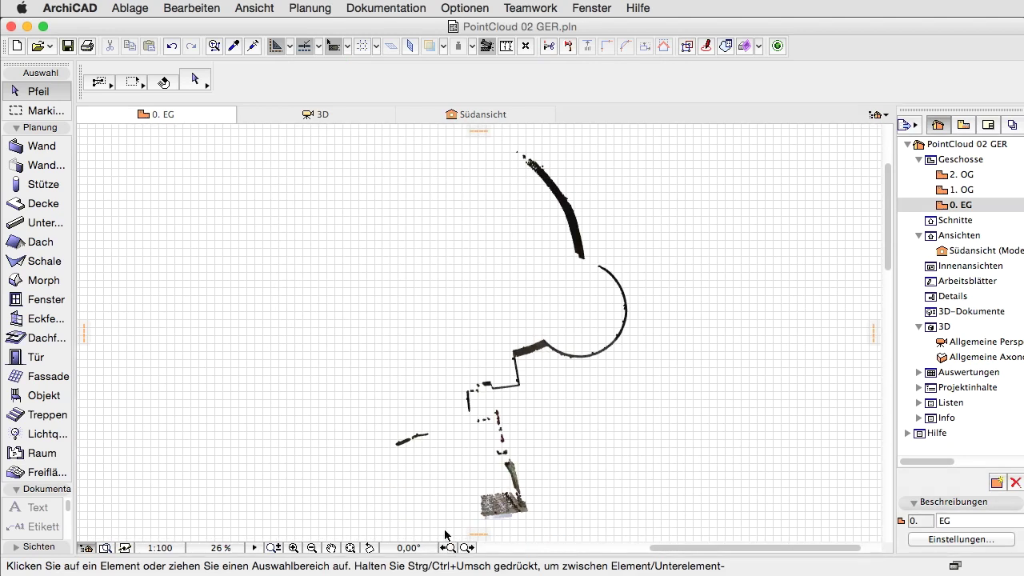
left_click(348, 120)
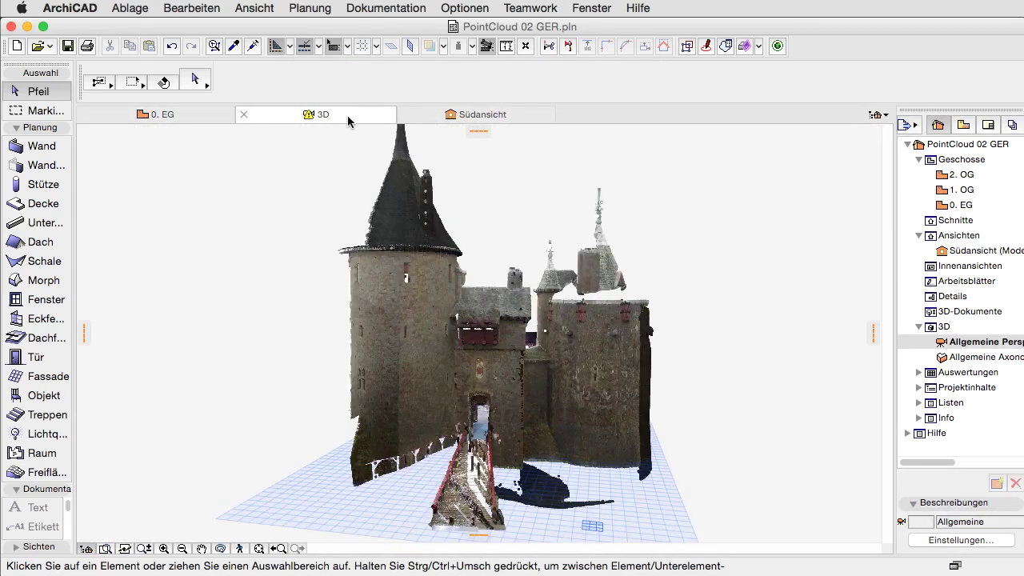